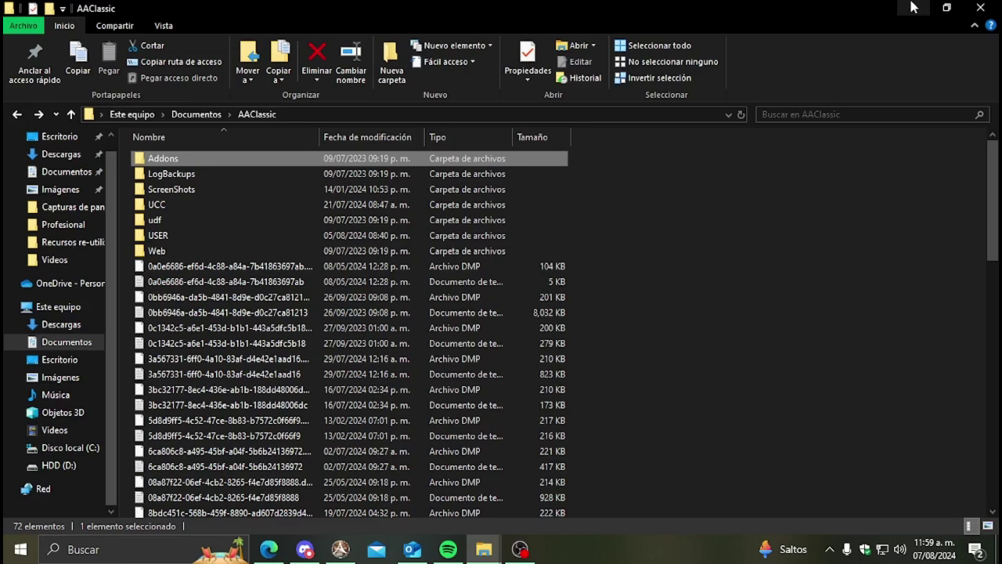
pyautogui.click(666, 217)
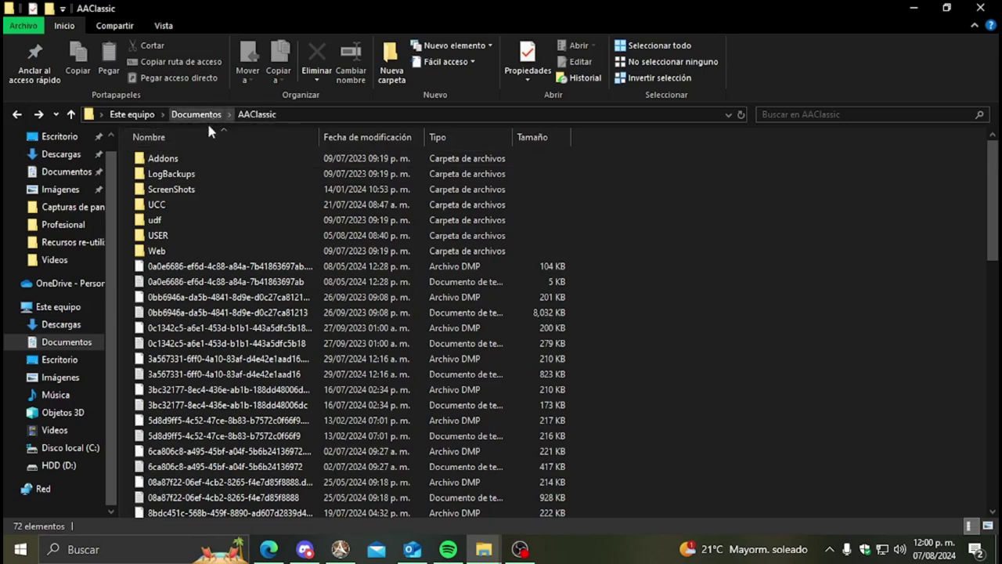
pyautogui.click(196, 159)
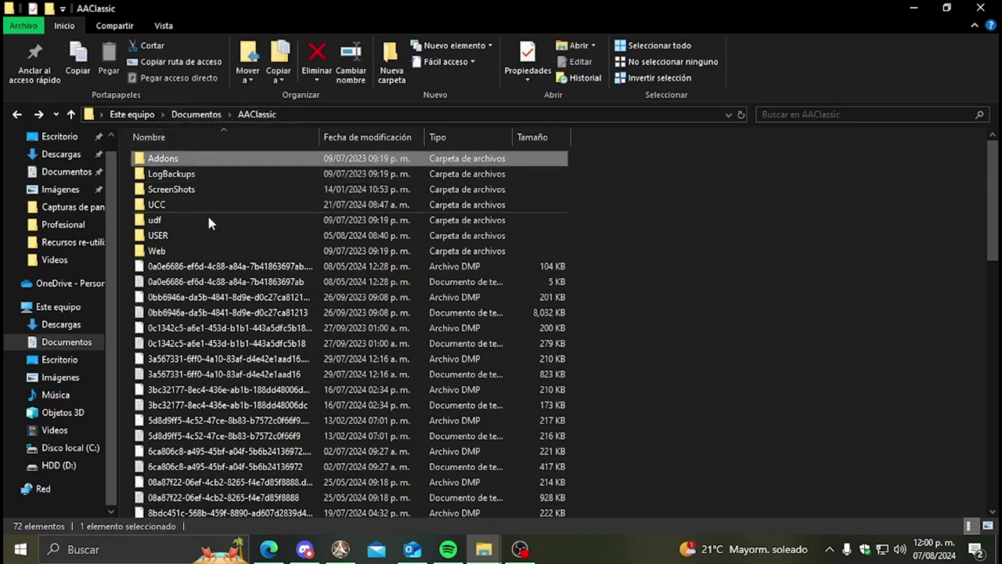
pyautogui.rightClick(194, 157)
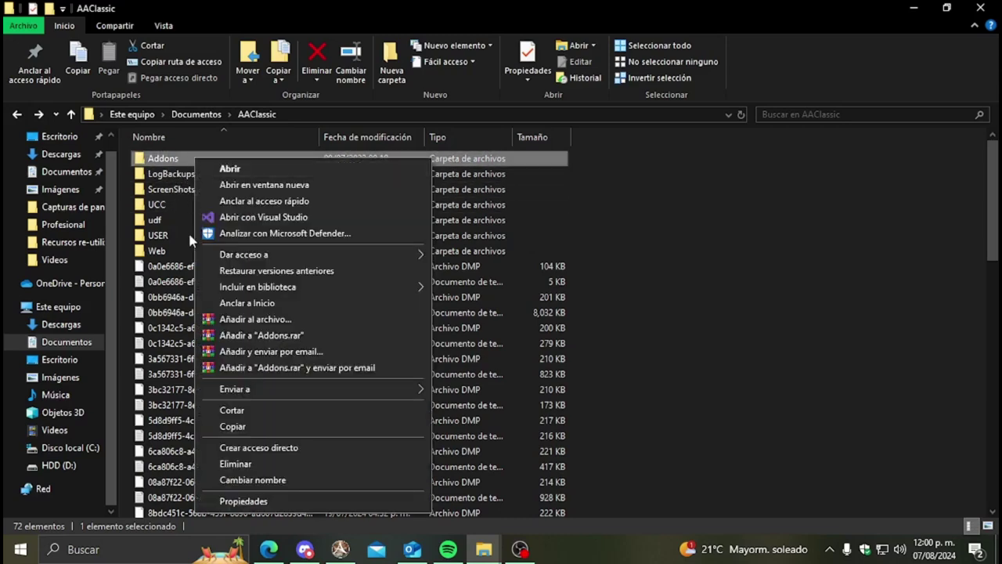
pyautogui.click(644, 204)
pyautogui.click(221, 159)
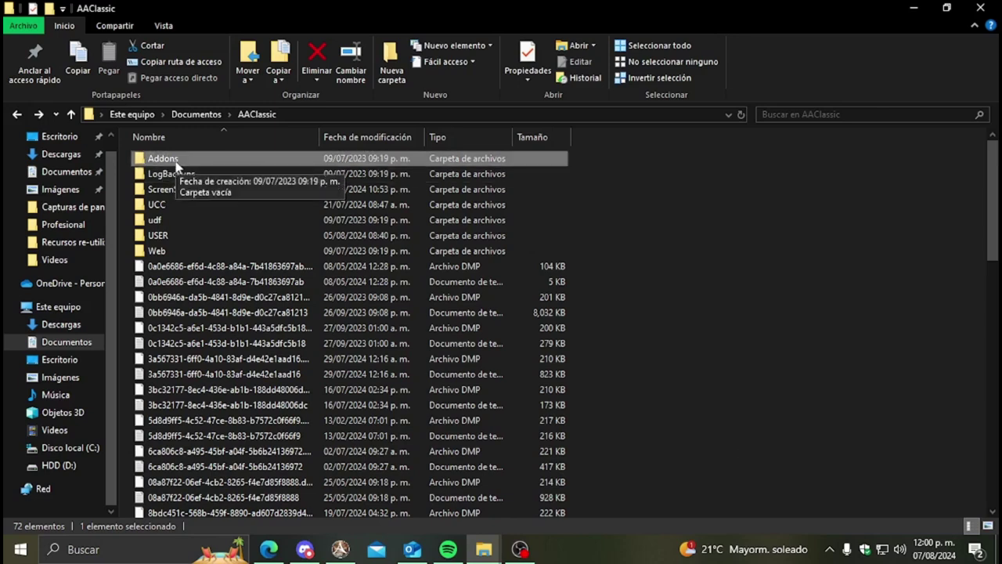
# Step: Open the Addons folder and create a new empty text document in it
pyautogui.doubleClick(182, 160)
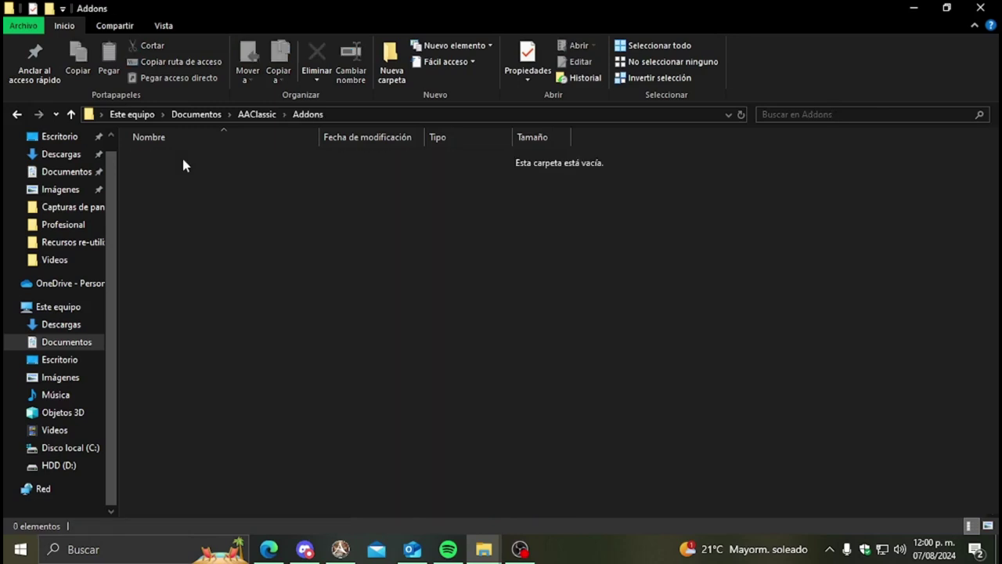
pyautogui.rightClick(293, 223)
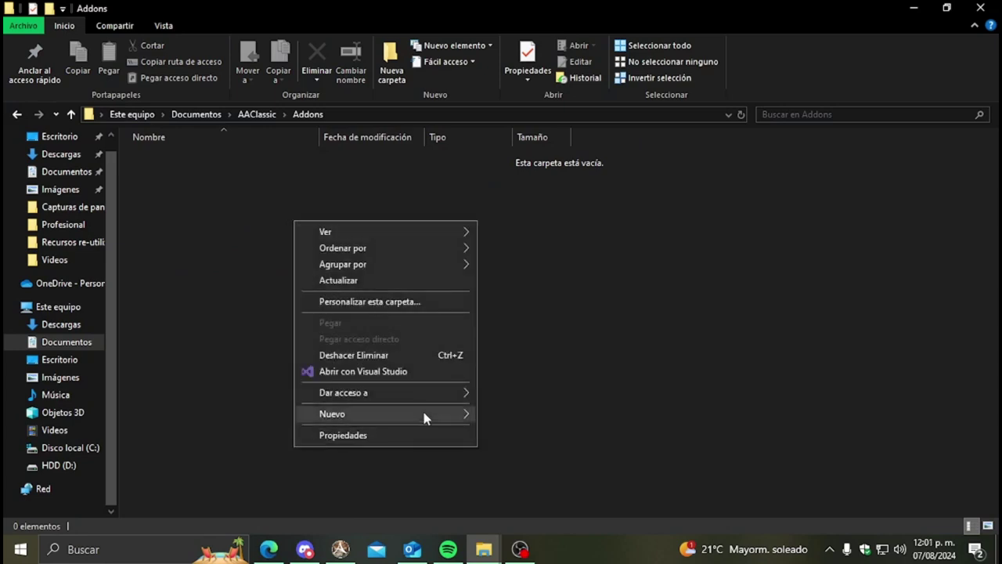
pyautogui.moveTo(424, 417)
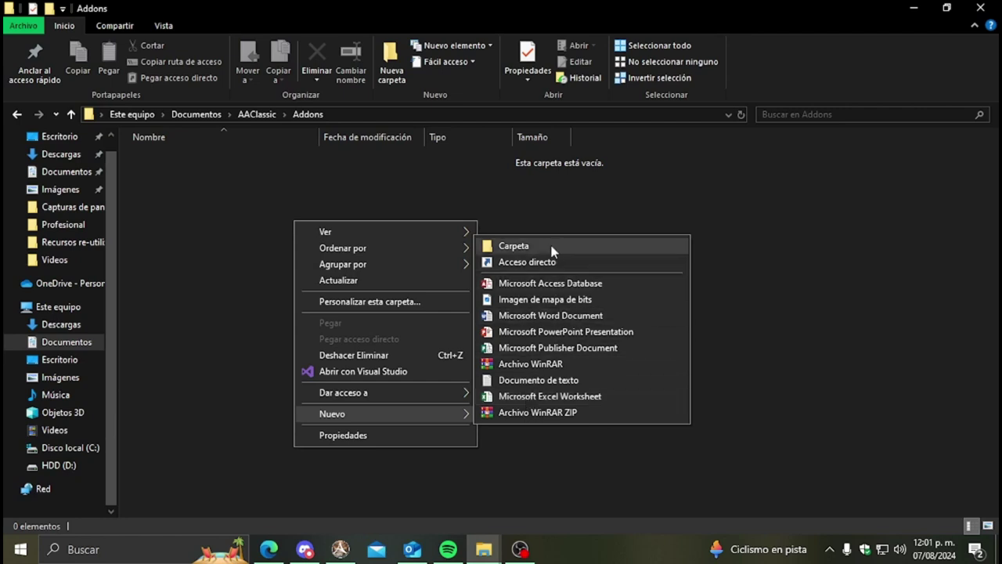
pyautogui.click(539, 379)
# Step: Rename the new text document to 'Addons' and switch back to Discord
pyautogui.rightClick(272, 165)
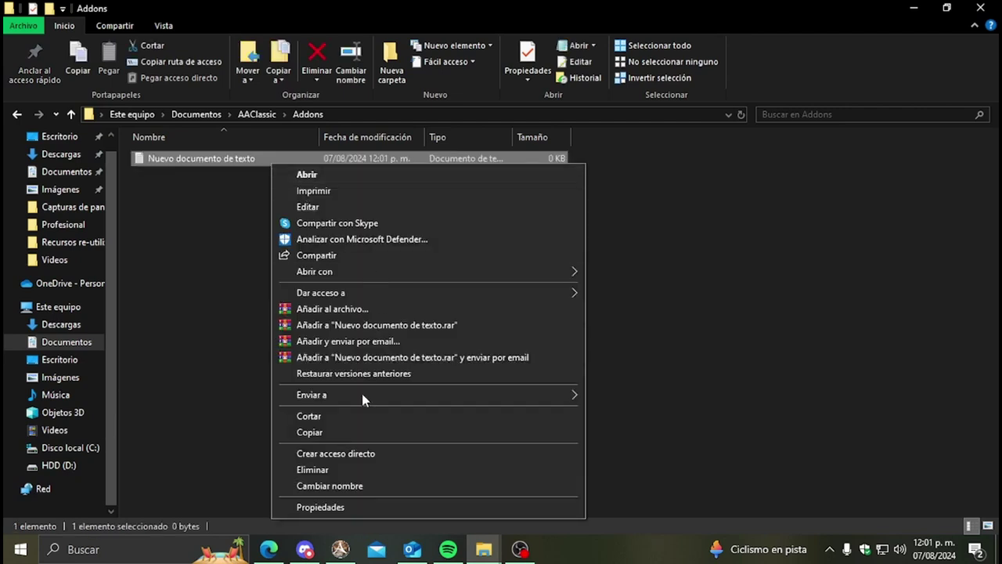
pyautogui.click(352, 485)
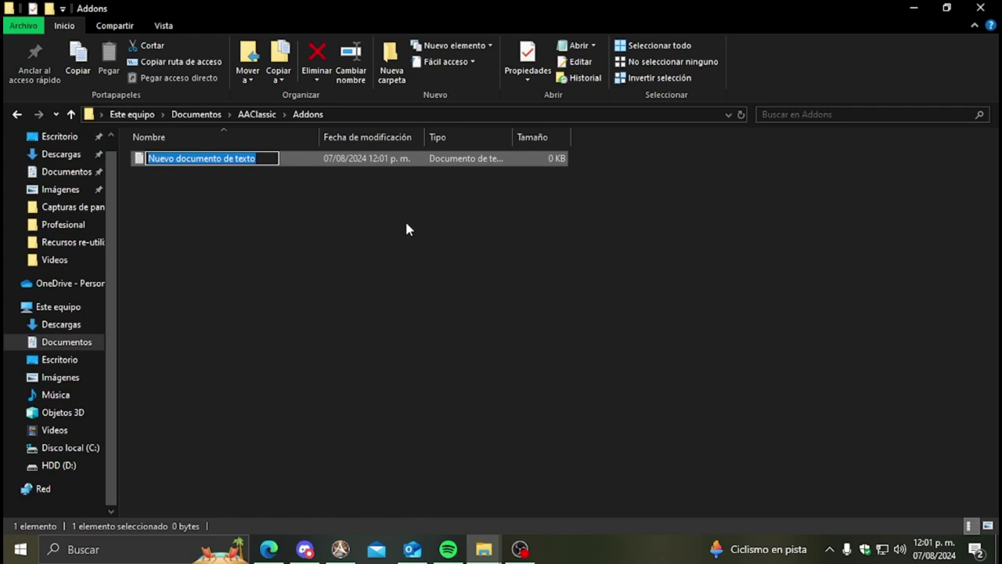
pyautogui.write('Addons')
pyautogui.press('Return')
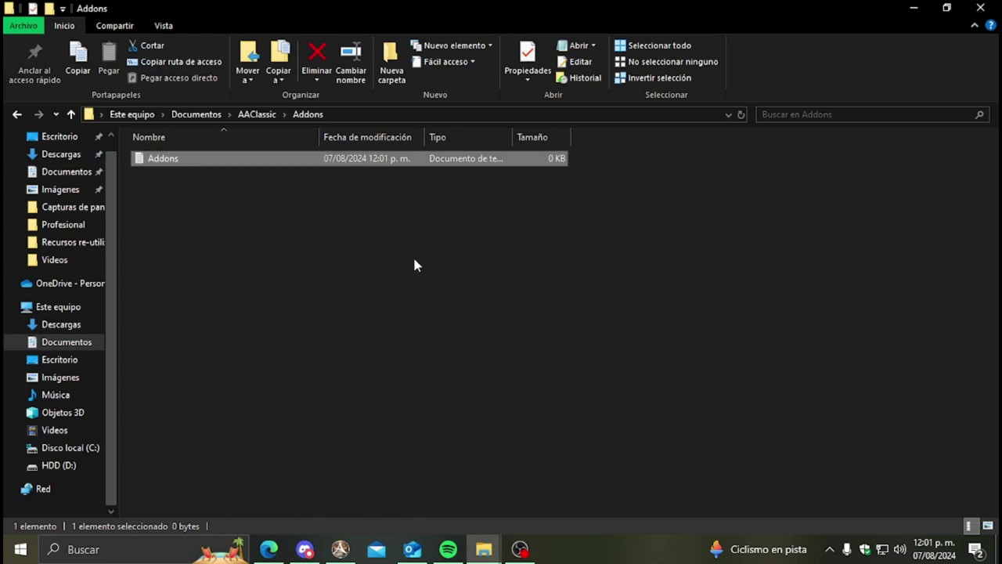
pyautogui.click(413, 259)
pyautogui.hotkey('alt', 'Tab')
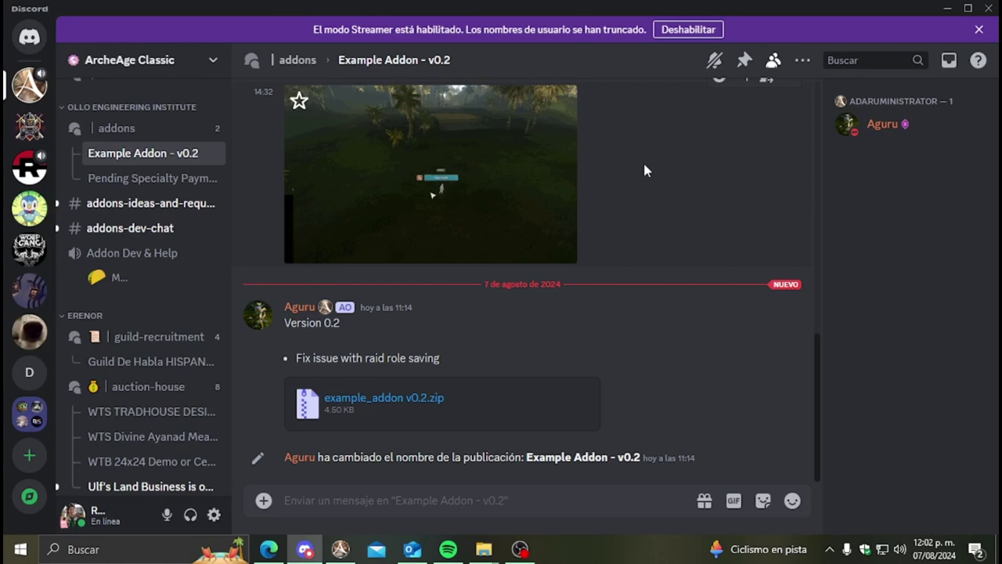
# Step: Find the addons forum in Discord and open the Getting Started with Addons post
pyautogui.scroll(1, 147, 201)
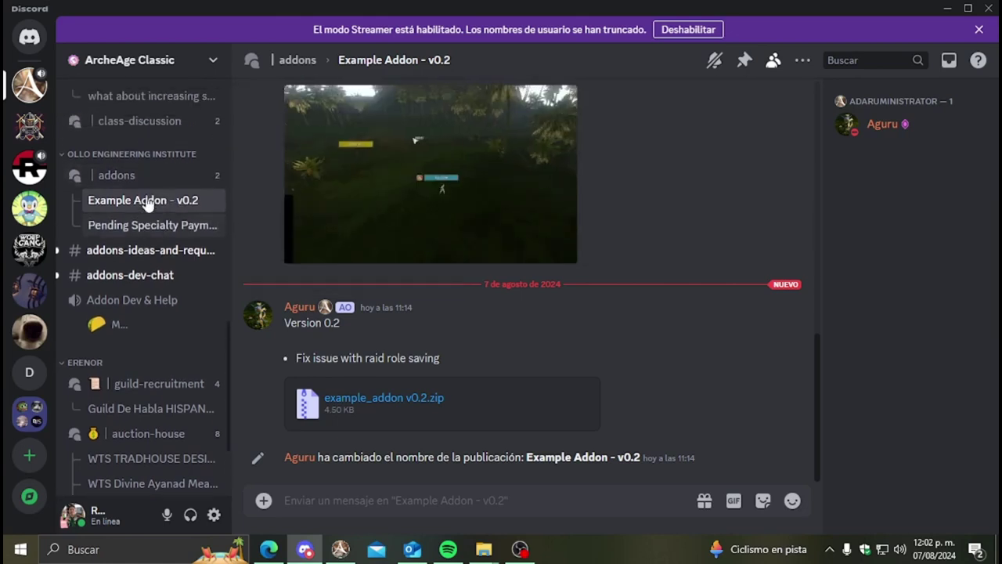
pyautogui.scroll(1, 147, 202)
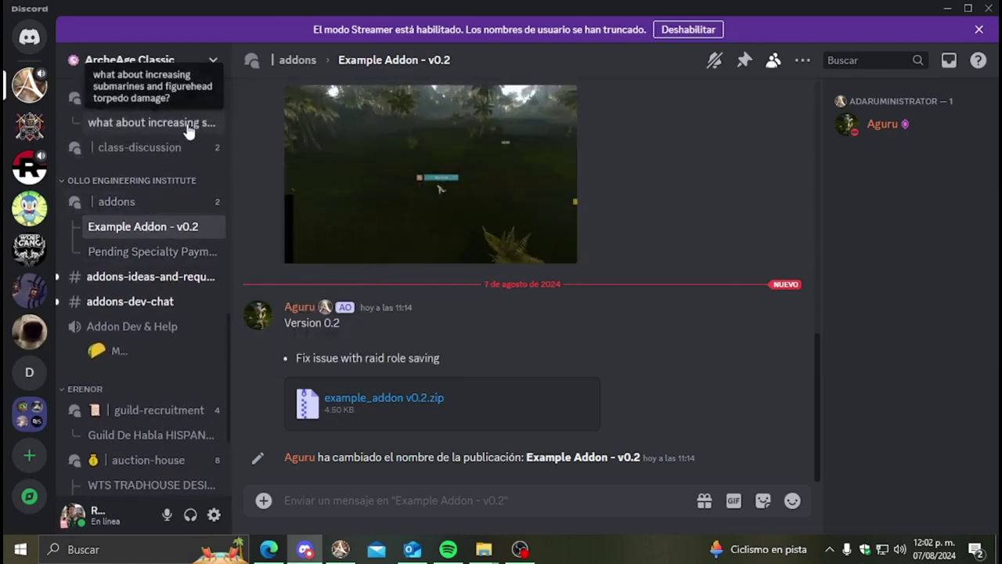
pyautogui.scroll(3, 168, 219)
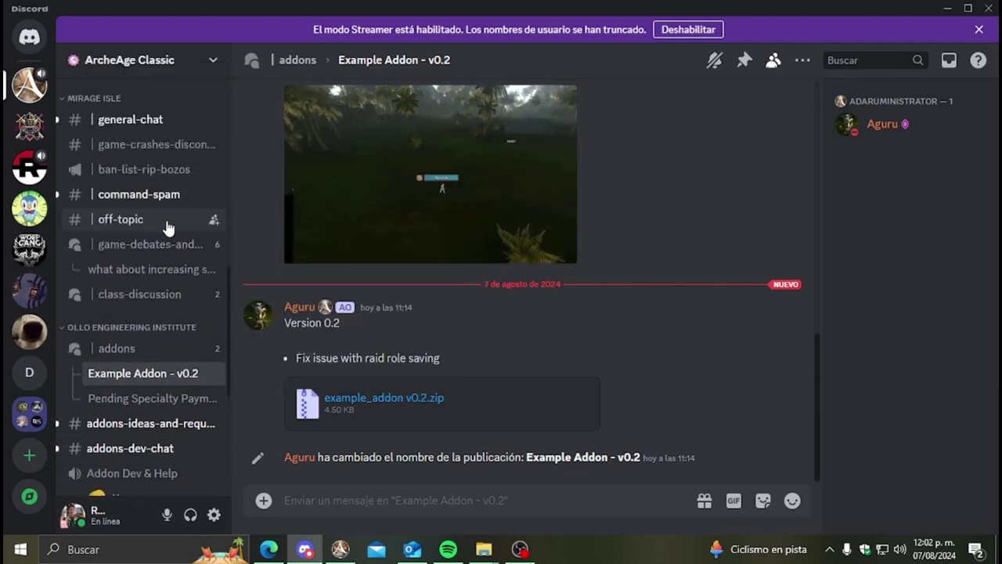
pyautogui.scroll(-2, 166, 259)
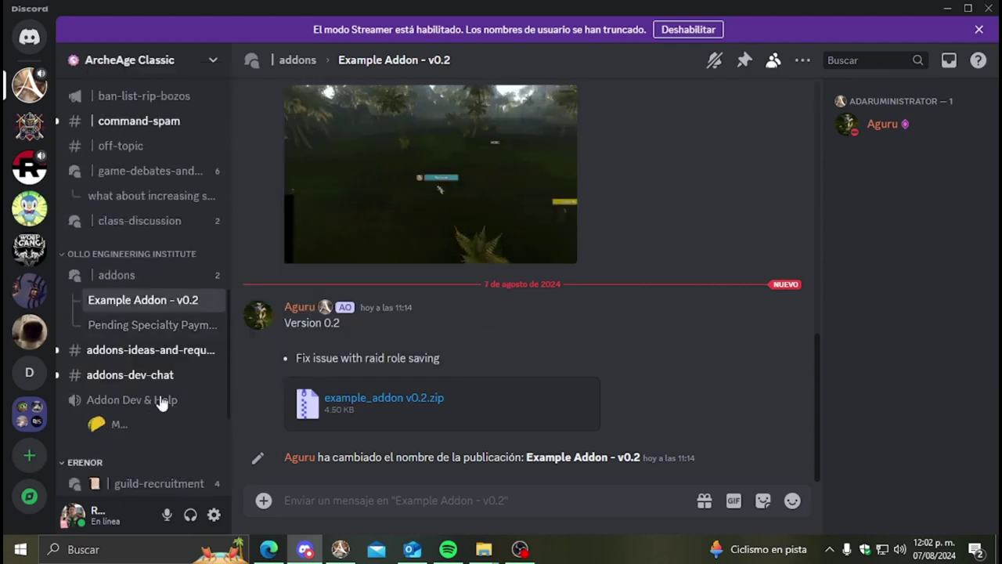
pyautogui.click(149, 273)
pyautogui.click(153, 300)
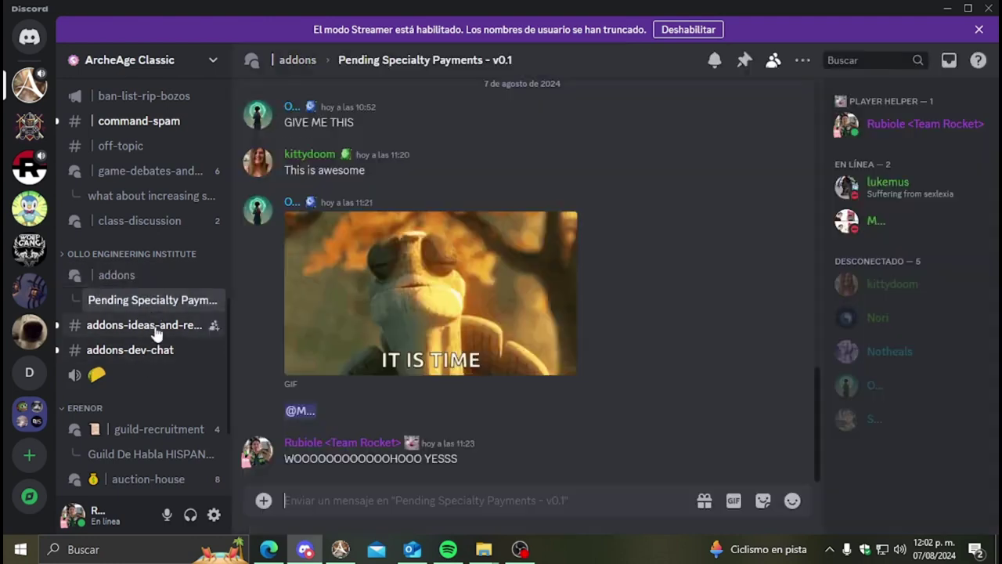
pyautogui.click(155, 325)
pyautogui.click(156, 299)
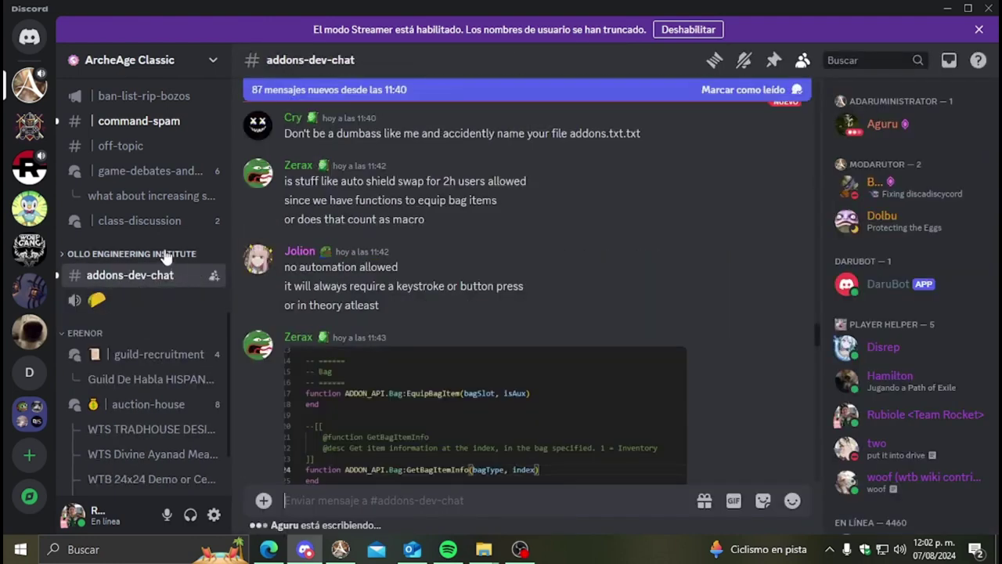
pyautogui.click(164, 255)
pyautogui.click(146, 275)
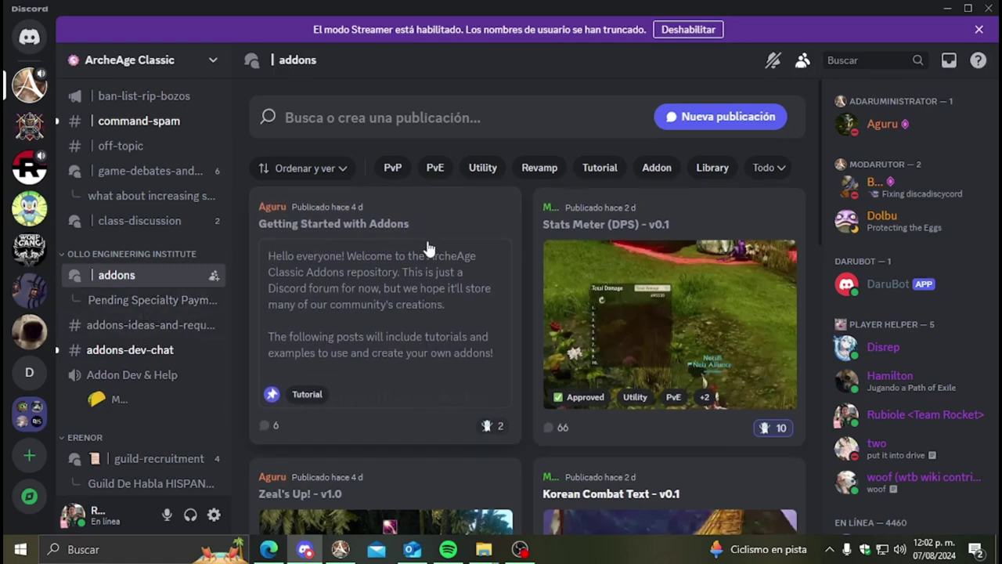
pyautogui.scroll(-8, 429, 248)
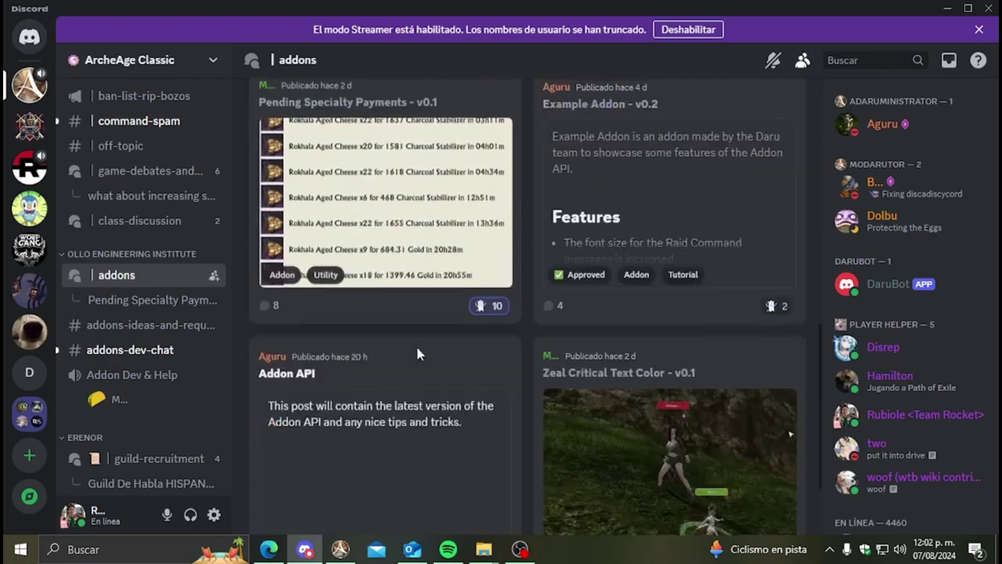
pyautogui.scroll(10, 417, 352)
pyautogui.click(414, 232)
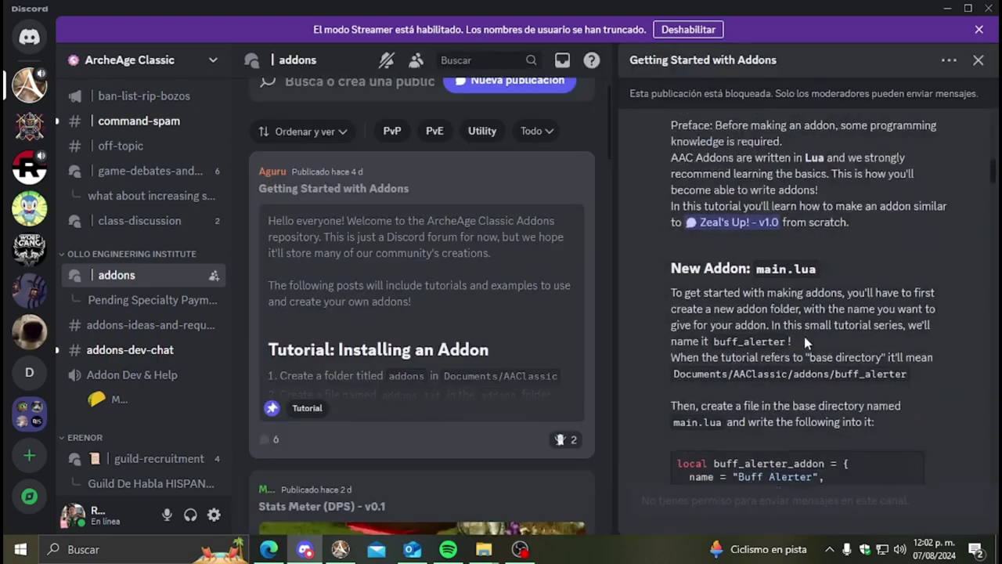
# Step: Download example_addon v0.2.zip from the Example Addon - v0.2 thread despite the warning, and show it in its folder
pyautogui.scroll(-4, 817, 343)
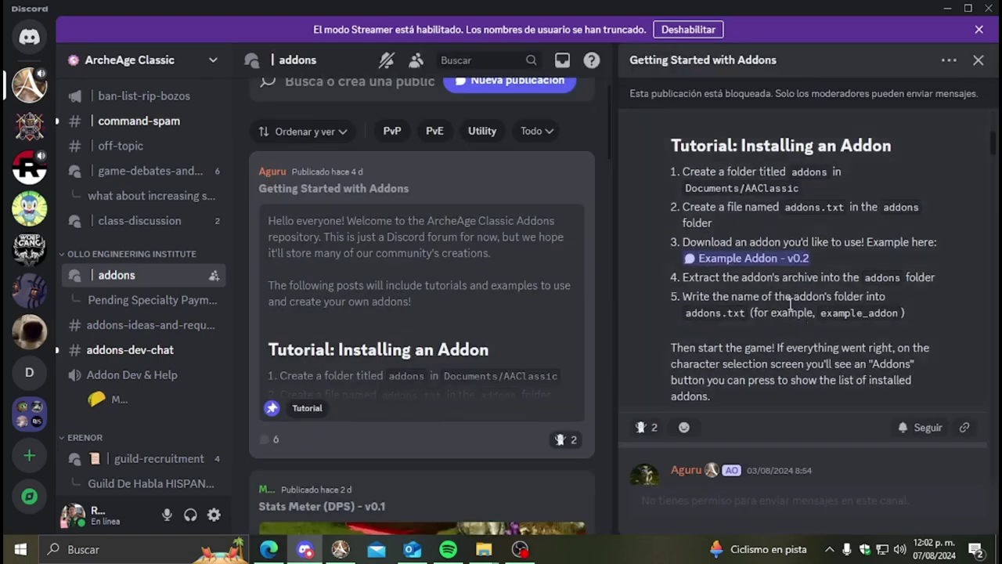
pyautogui.click(771, 258)
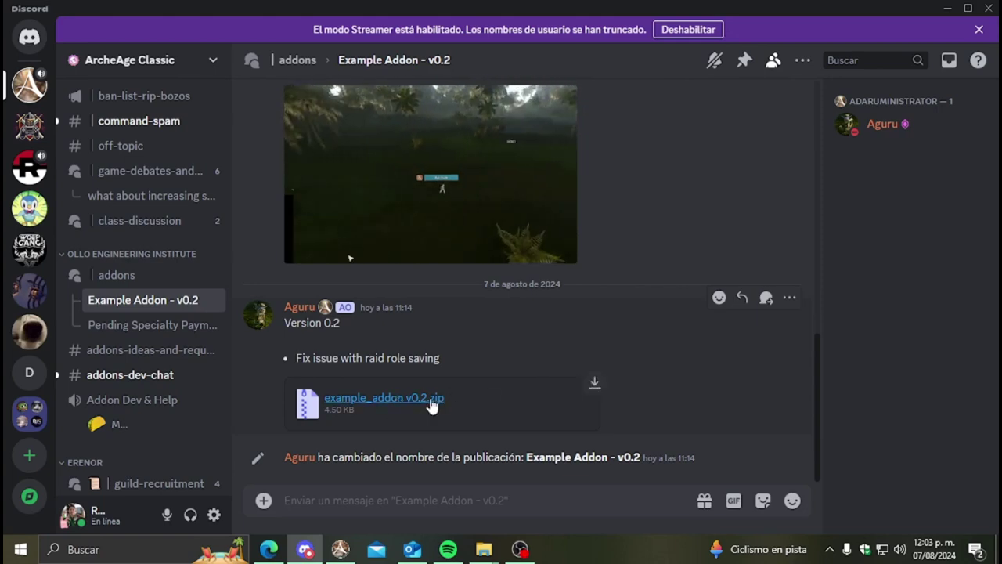
pyautogui.click(594, 382)
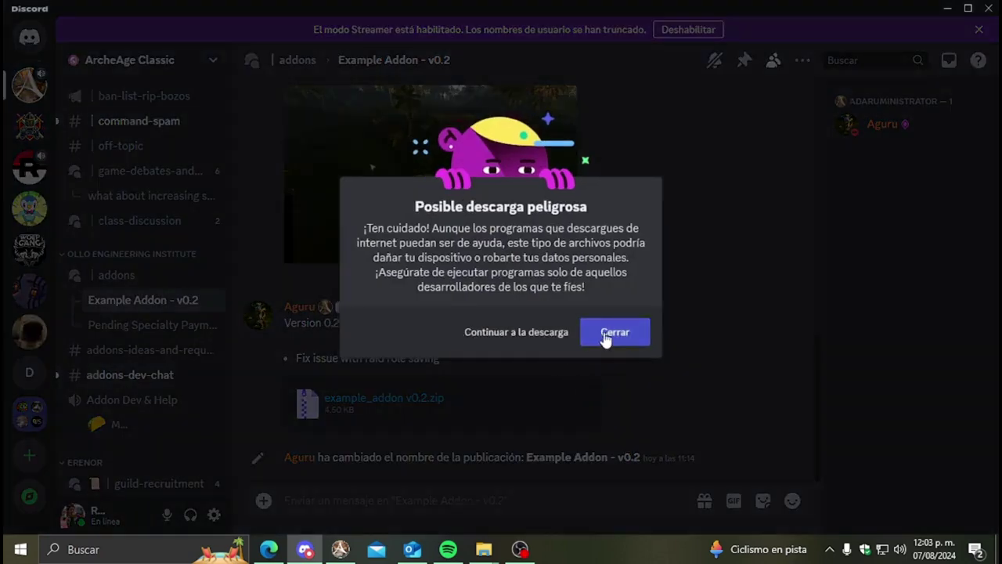
pyautogui.click(606, 335)
pyautogui.click(598, 383)
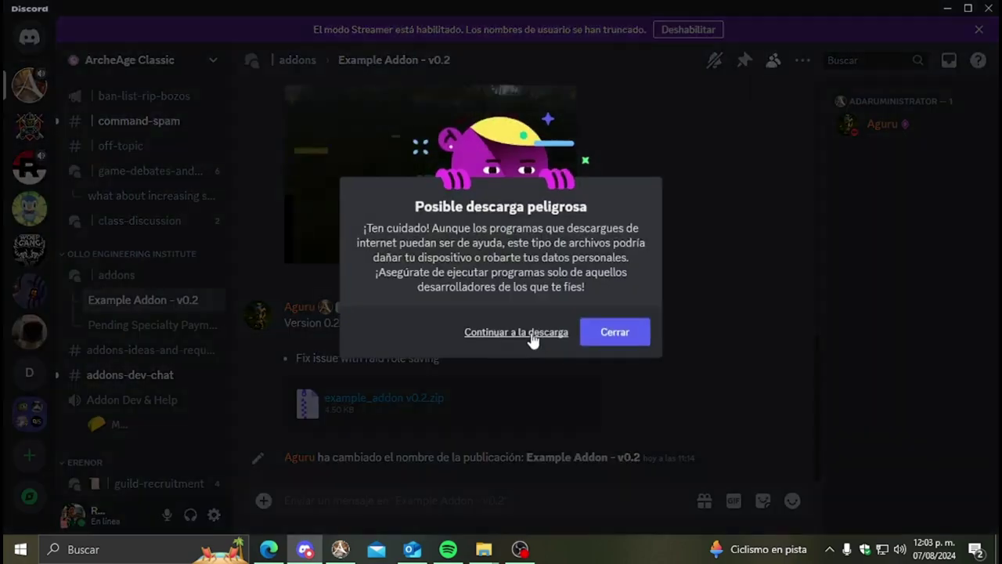
pyautogui.click(532, 335)
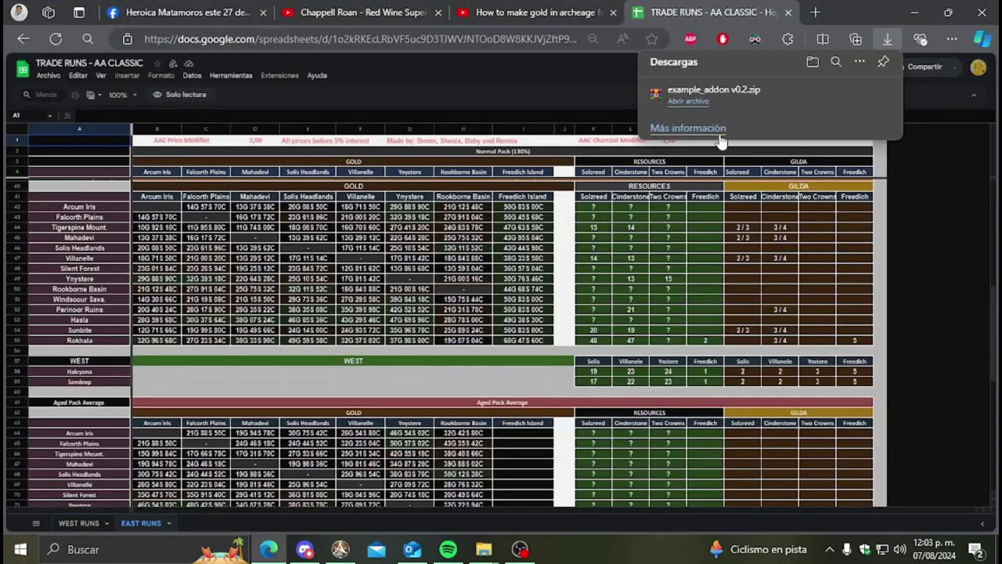
pyautogui.click(828, 94)
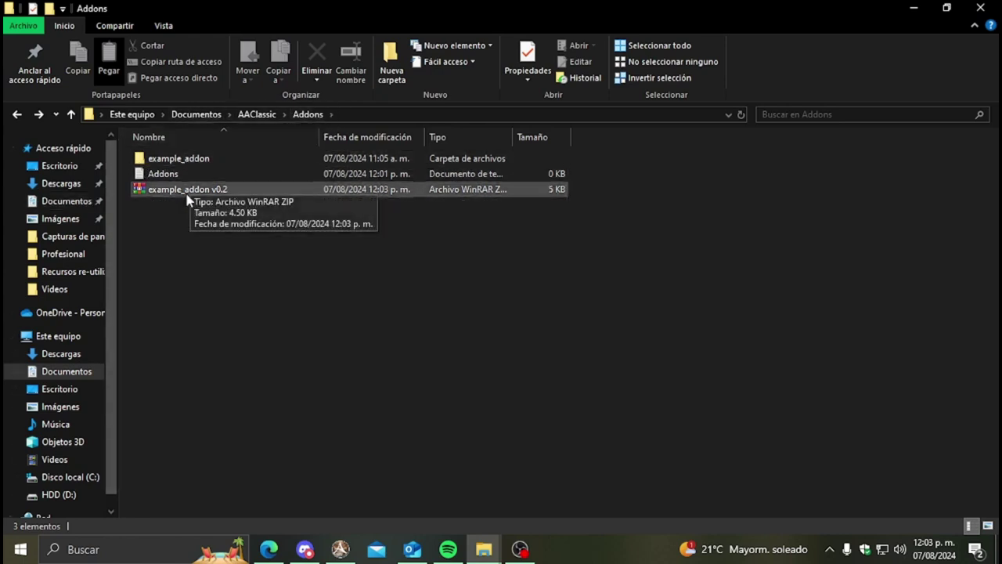
# Step: Delete the example_addon v0.2 zip from the Addons folder and open the Addons text file
pyautogui.moveTo(181, 158)
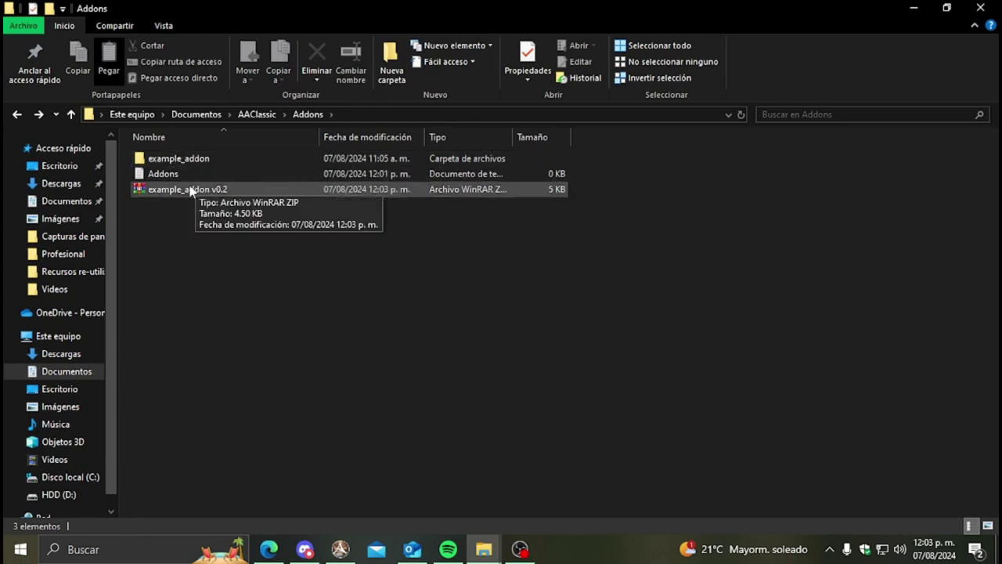
pyautogui.click(189, 192)
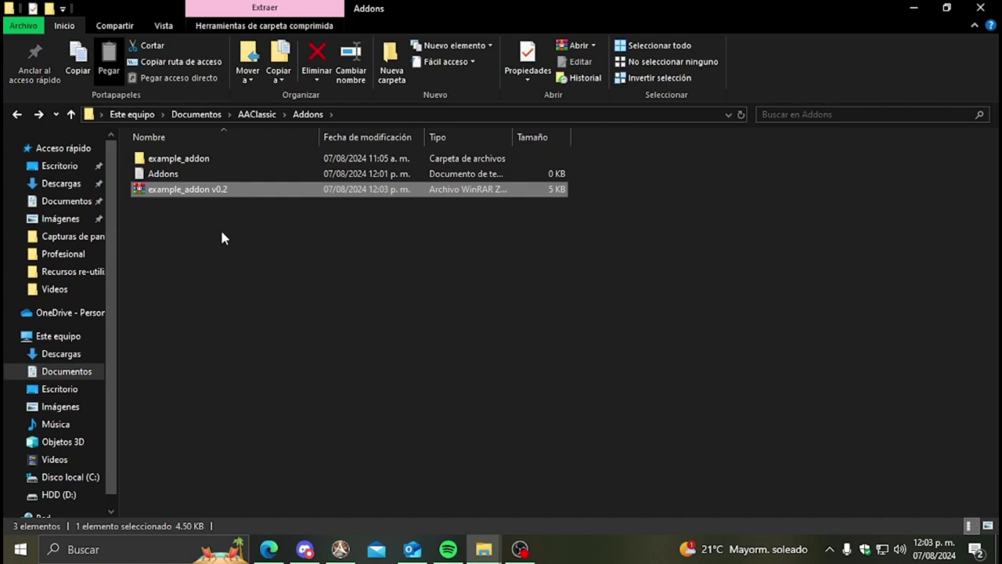
pyautogui.press('Delete')
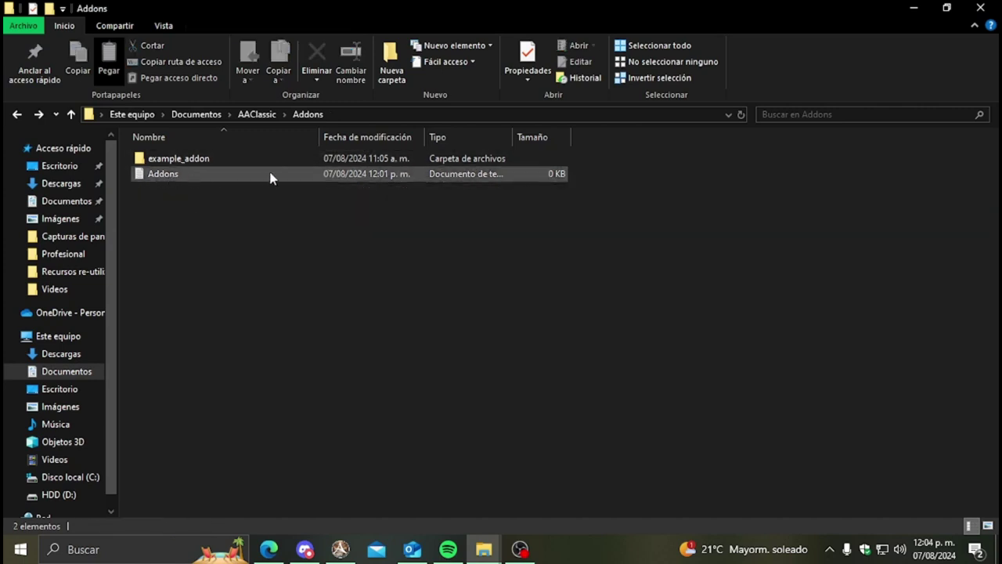
pyautogui.doubleClick(182, 174)
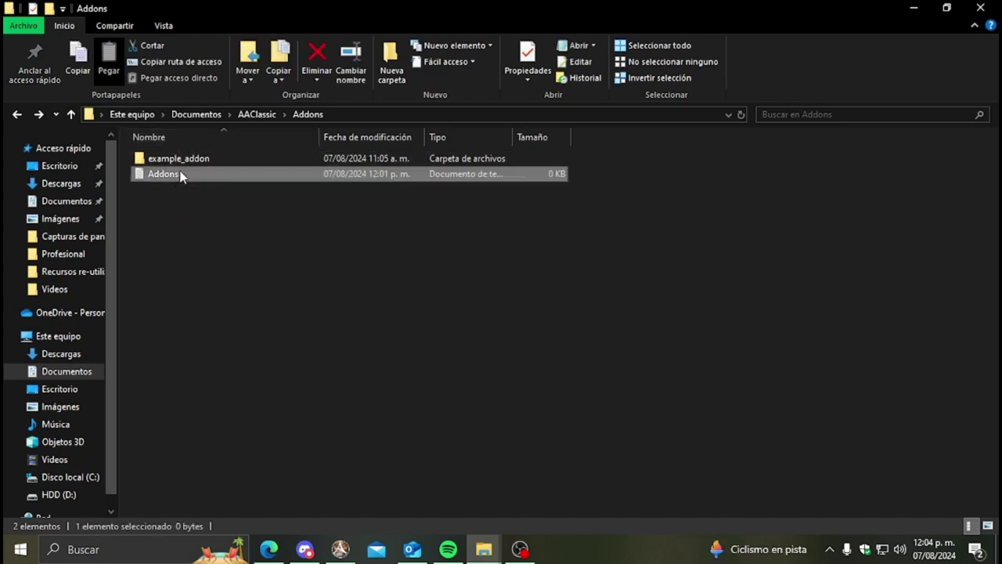
# Step: Open the Addons file in Notepad, always using it for text files
pyautogui.click(468, 445)
pyautogui.click(549, 473)
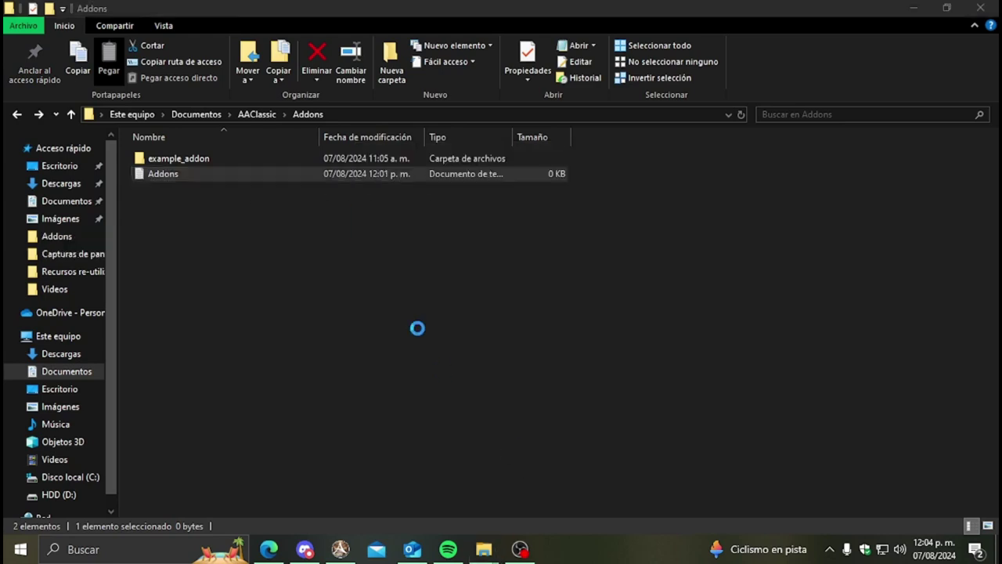
pyautogui.moveTo(273, 184); pyautogui.dragTo(259, 198)
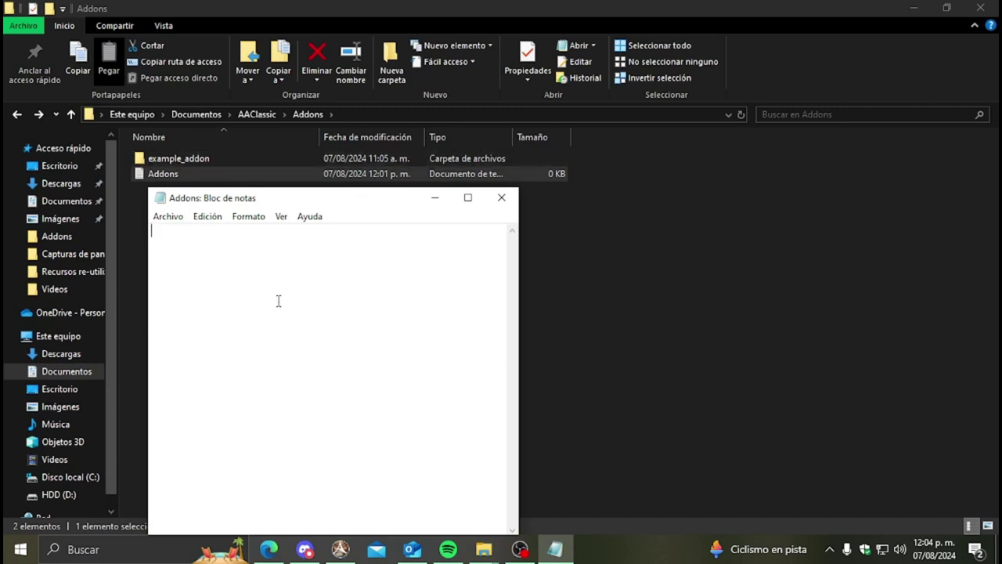
# Step: Enter example_addon into the Addons file, save it, and close Notepad
pyautogui.write('exampl')
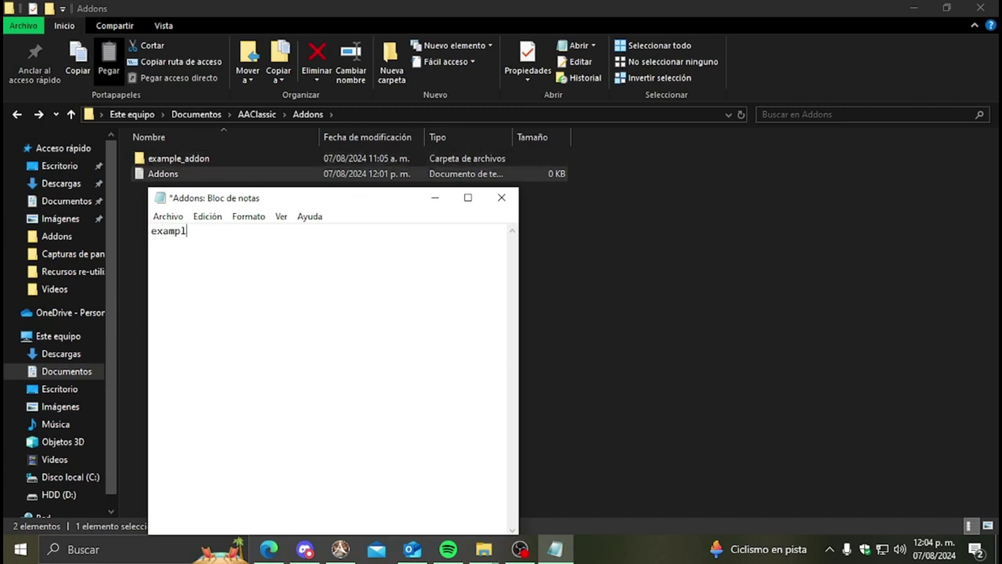
pyautogui.write('e_addon')
pyautogui.click(167, 216)
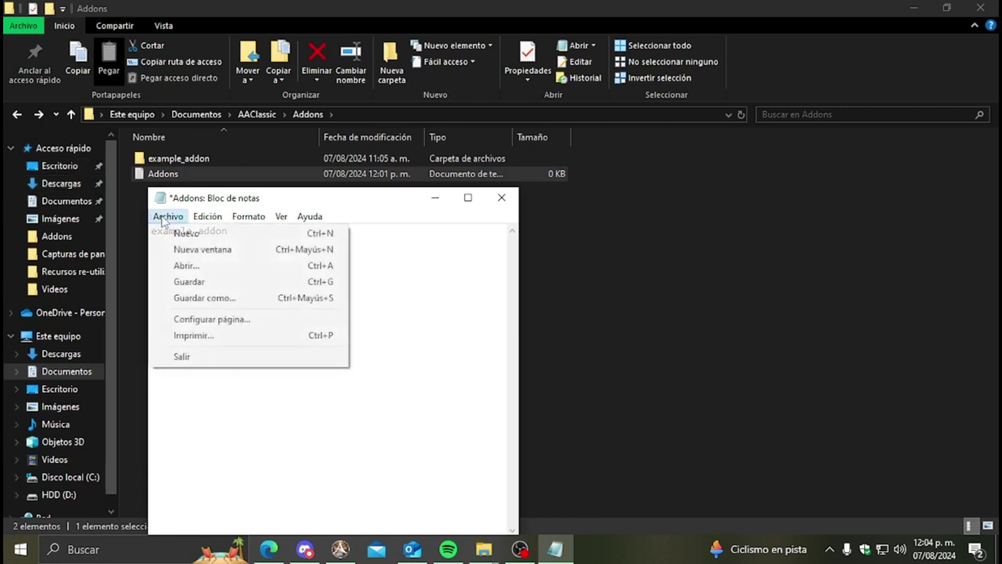
pyautogui.click(204, 281)
pyautogui.click(501, 197)
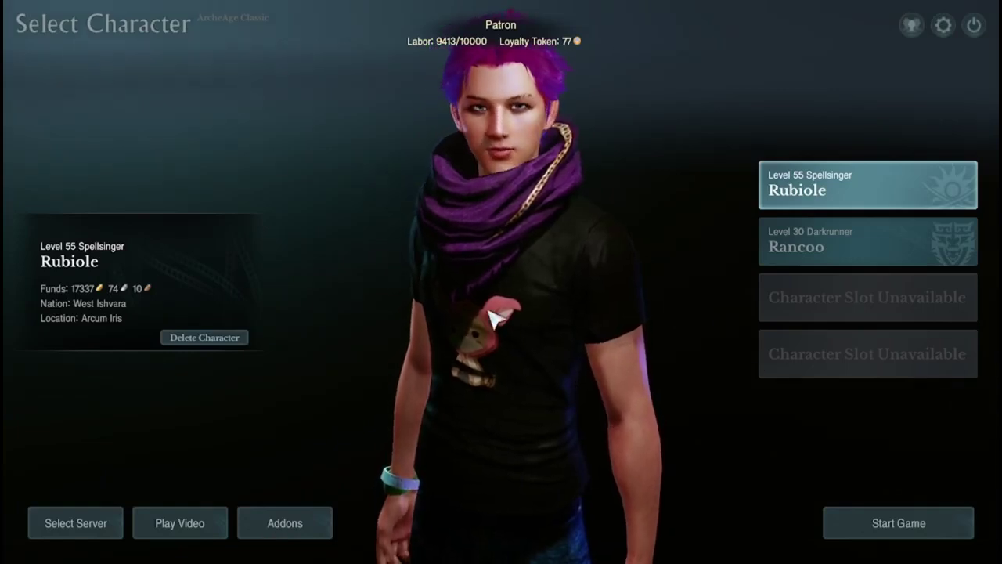
pyautogui.click(285, 522)
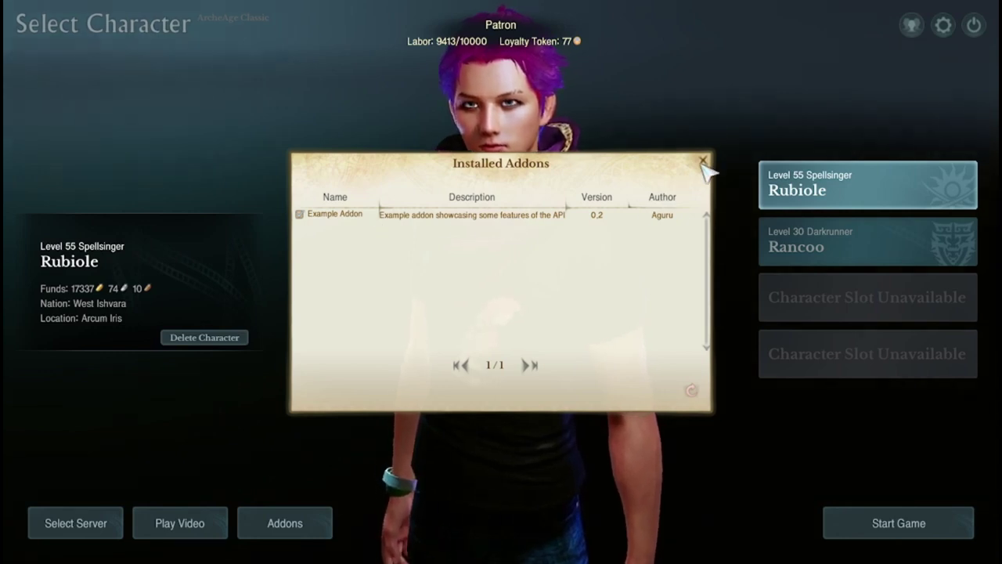
pyautogui.click(702, 161)
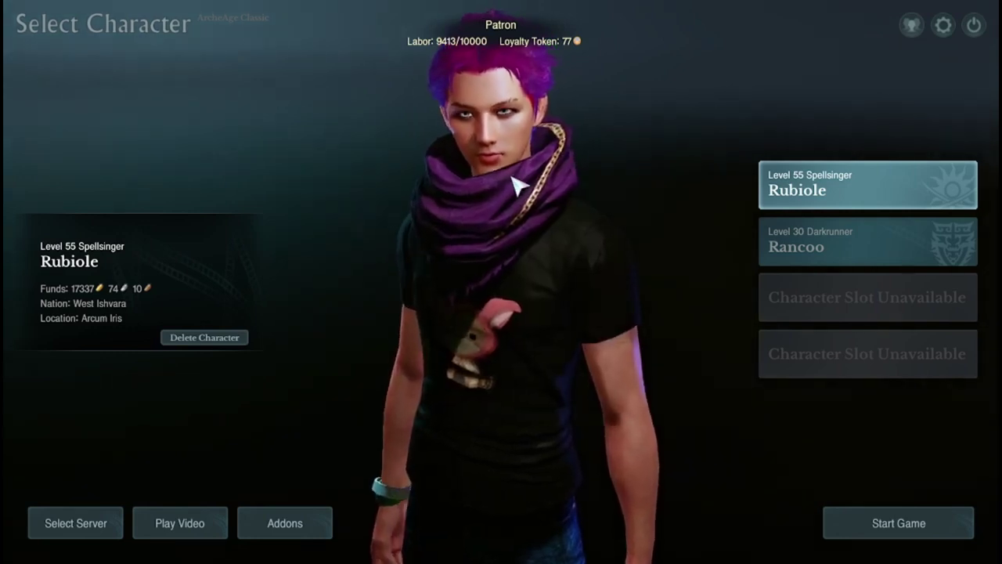